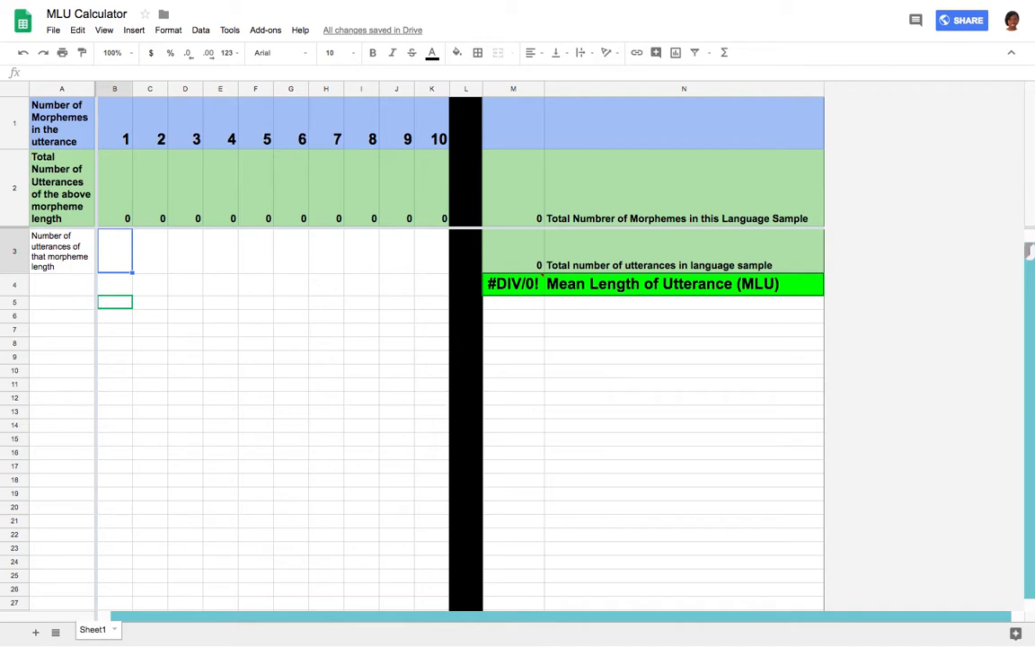
Enter a tally of 1 in cells B3 and C3 for one 1-morpheme and one 2-morpheme utterance.
type("1")
key("Return")
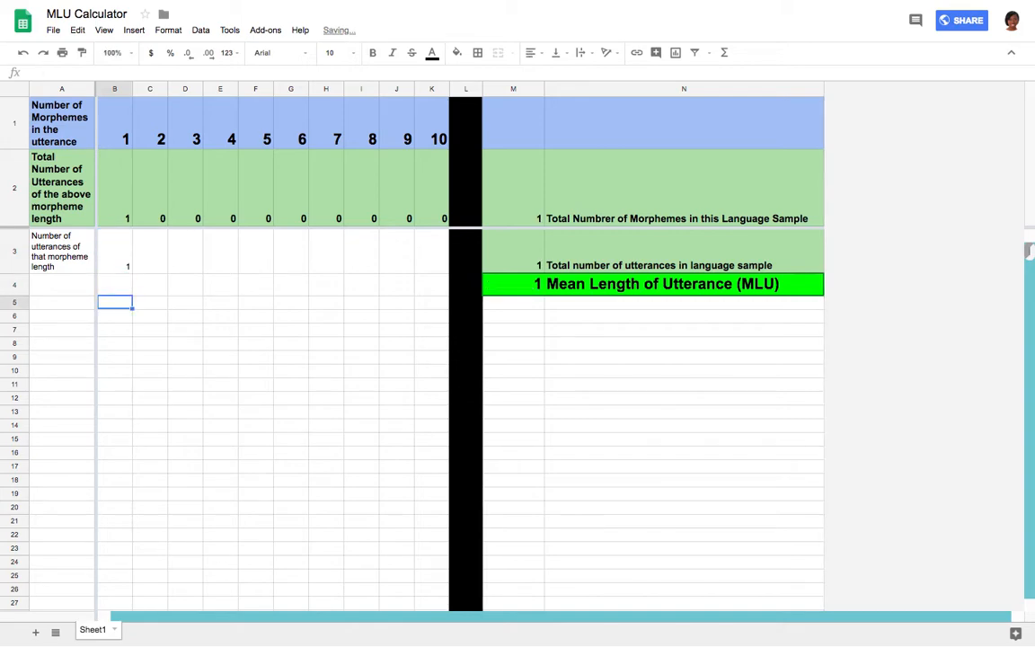
key("Up")
key("Up")
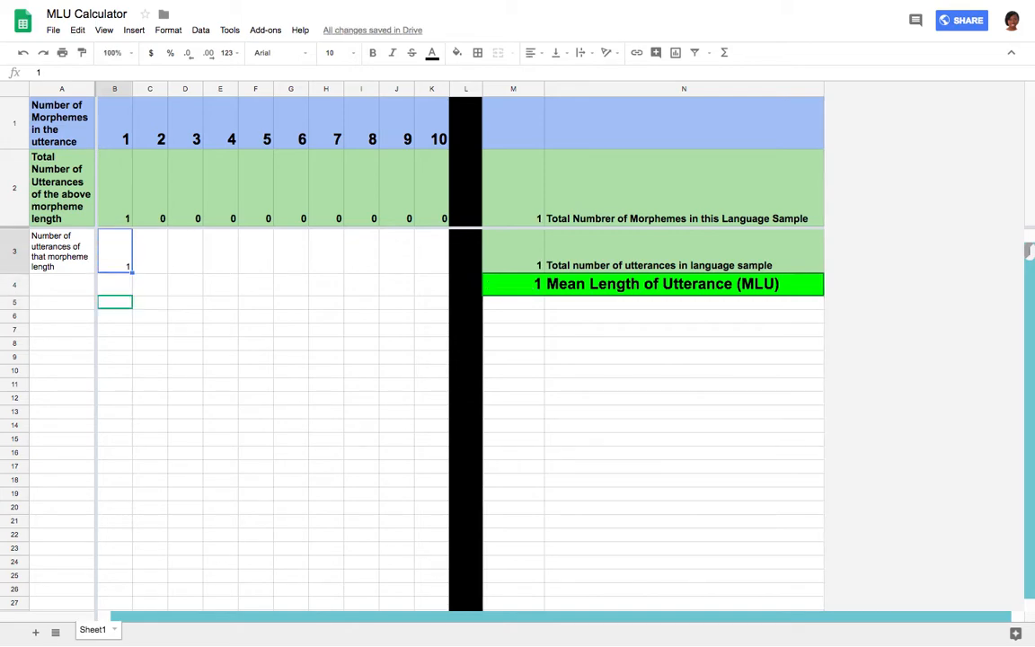
key("Right")
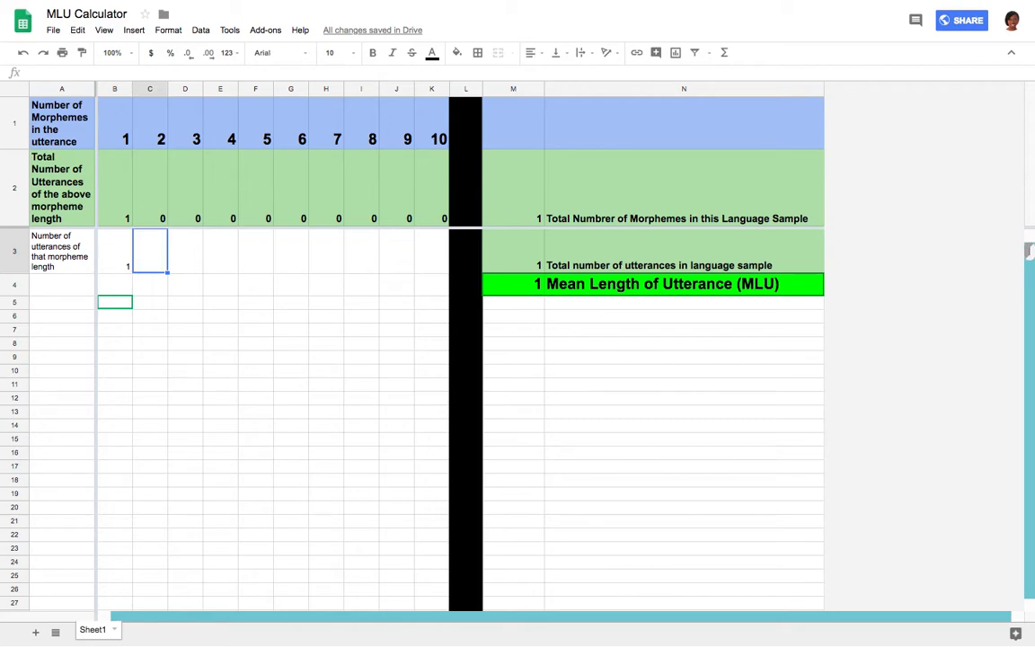
type("1")
key("Return")
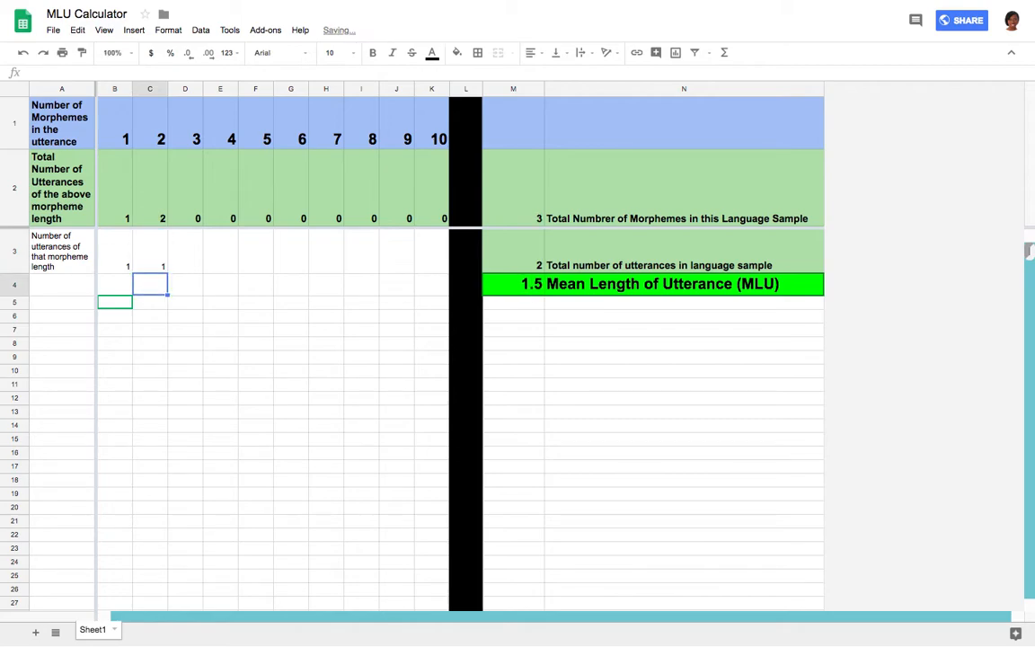
key("Up")
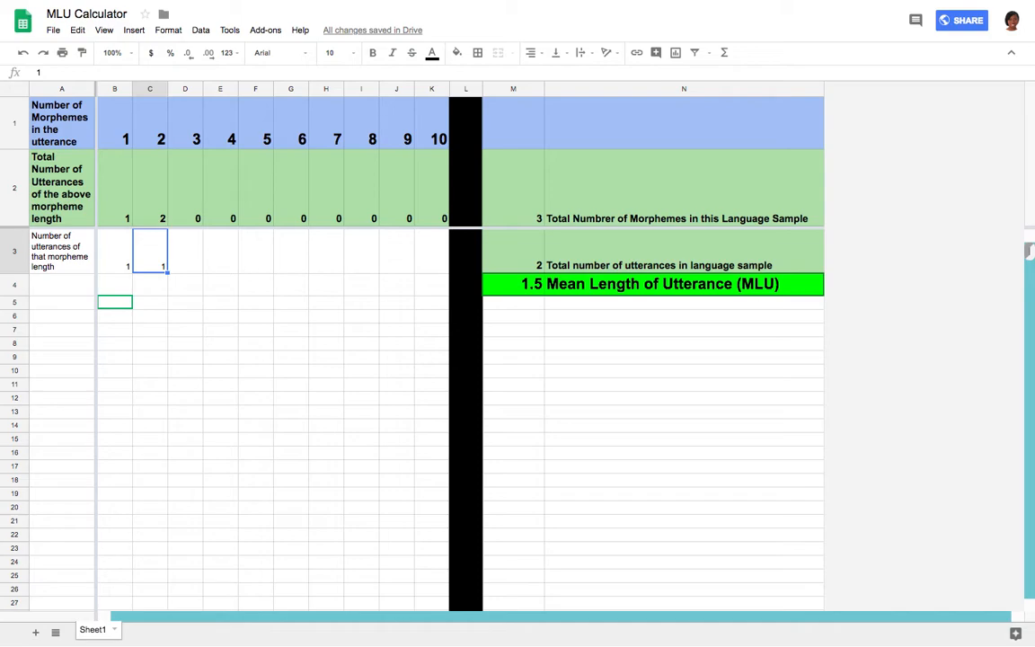
Tally two 3-morpheme utterances by entering 1 in cells D3 and D4.
key("Right")
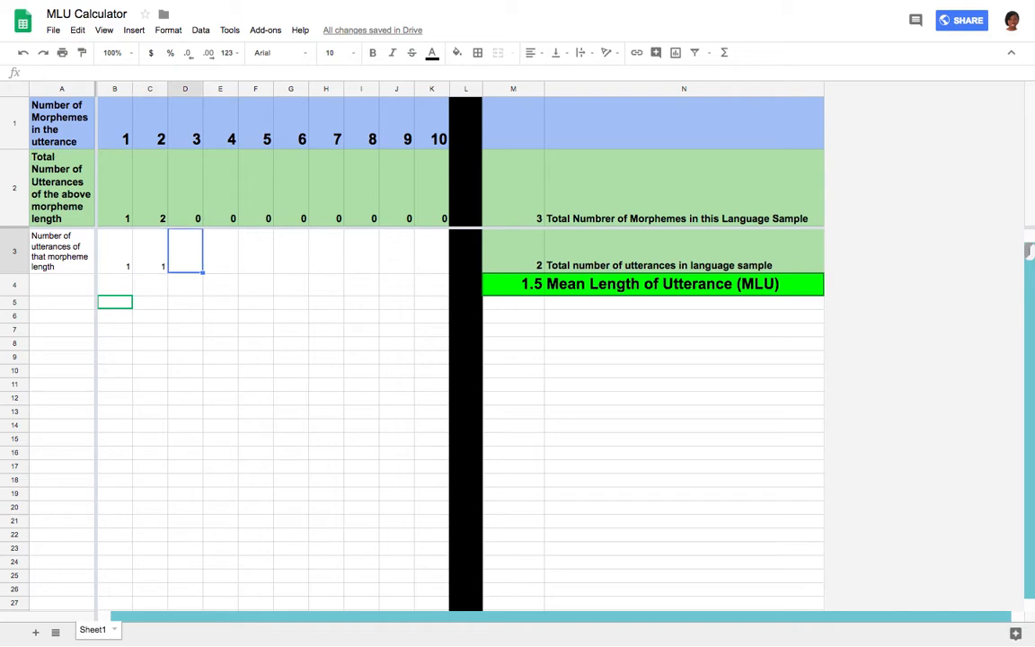
type("1")
key("Return")
key("Up")
key("Down")
key("Left")
key("Left")
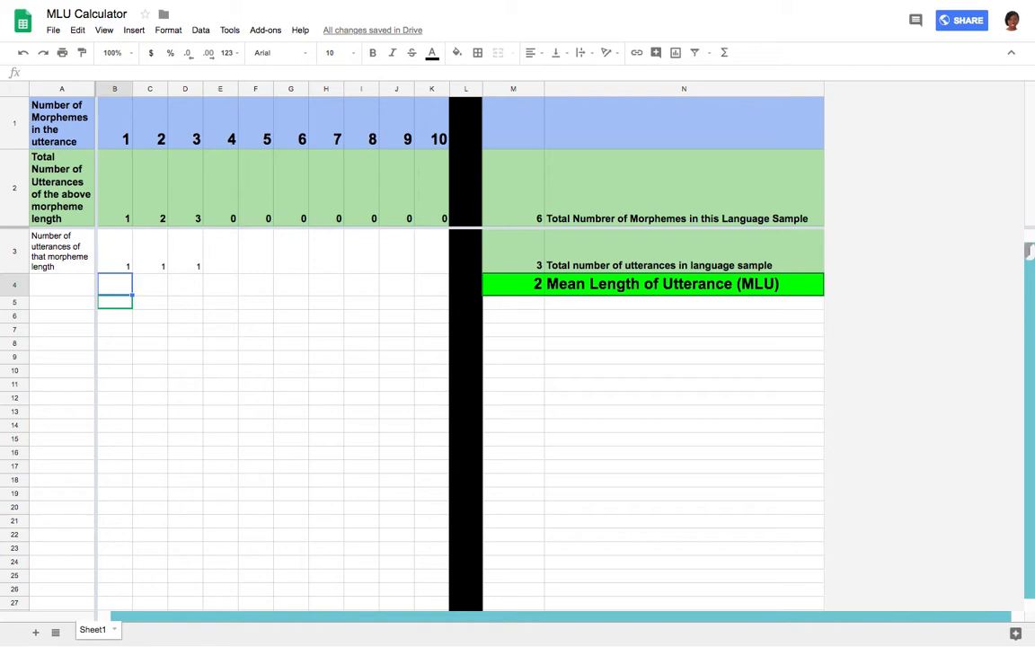
key("Right")
key("Right")
type("1")
key("Return")
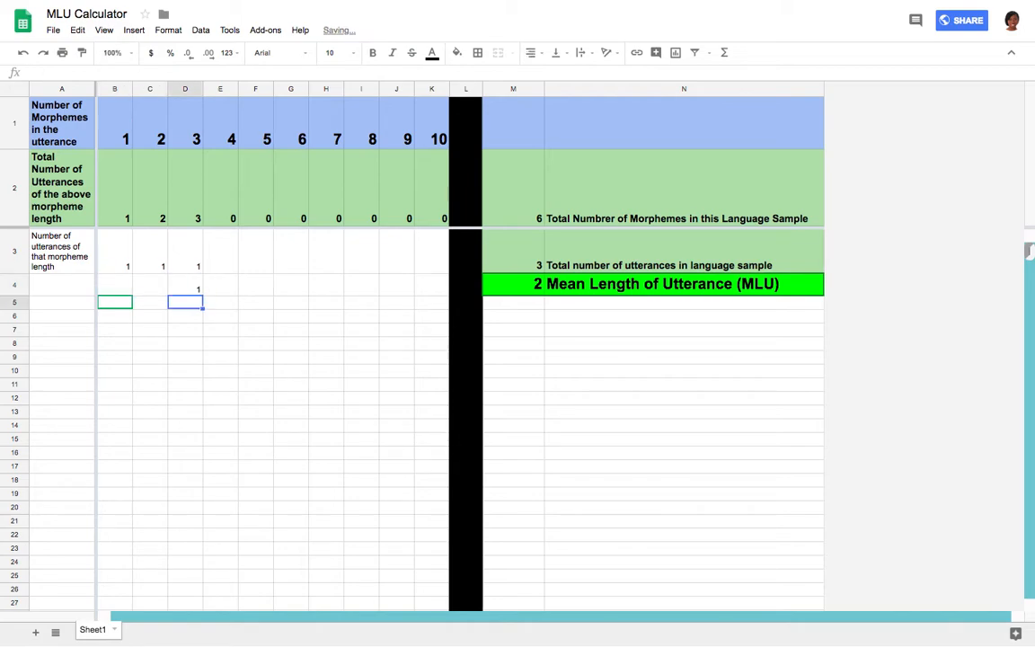
Enter 1 in cells C4, C5 and C6 for 2-morpheme utterances and 1 in E7 for a 4-morpheme utterance.
key("Left")
key("Up")
type("1")
key("Return")
type("1")
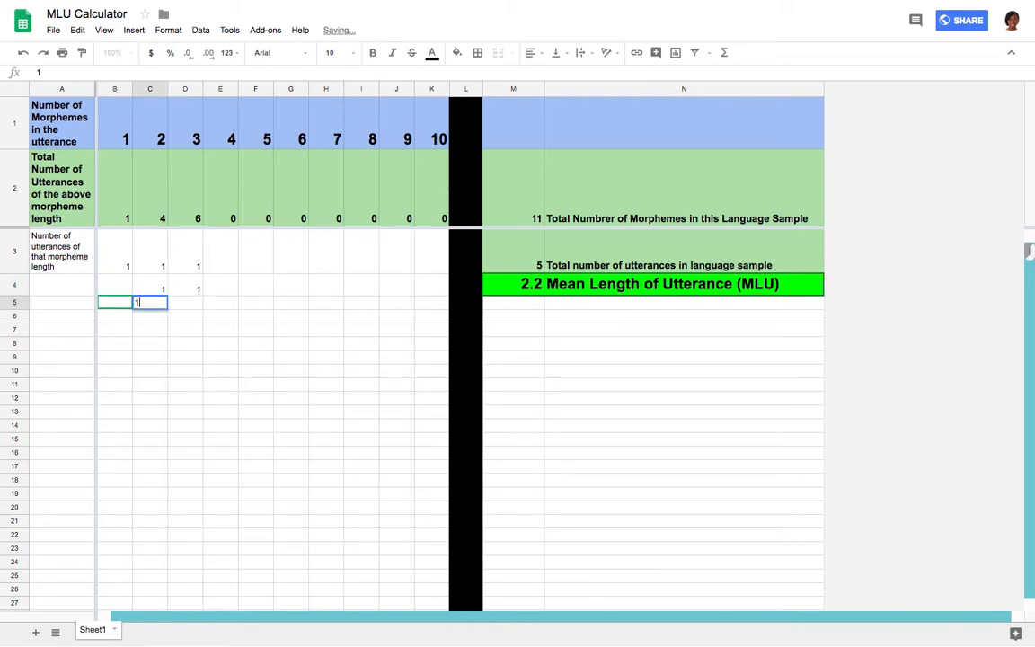
key("Return")
type("1")
key("Return")
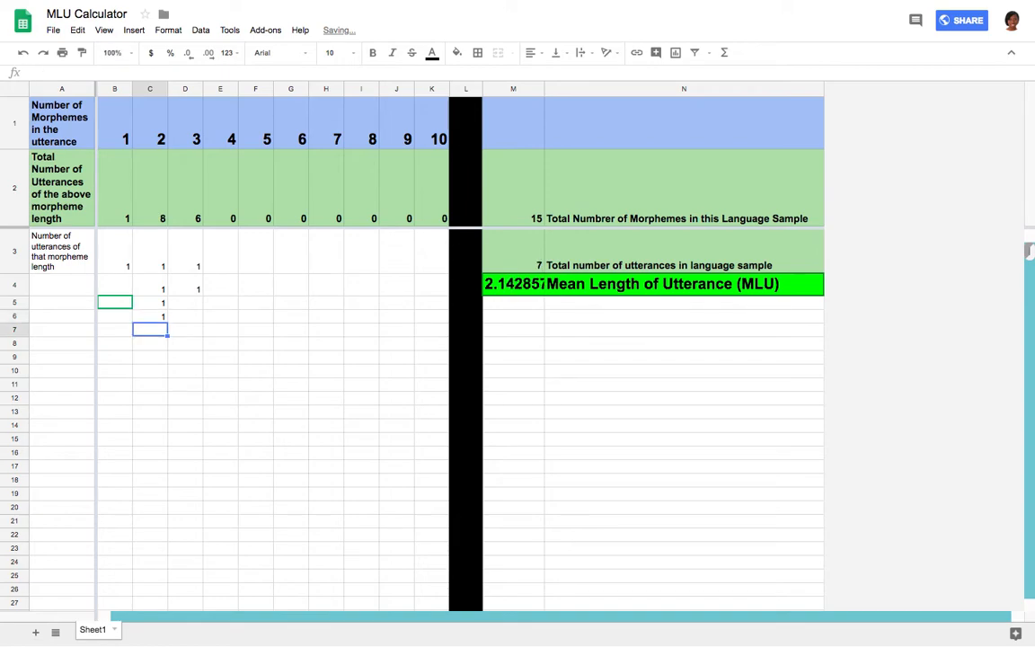
key("Right")
key("Right")
type("1")
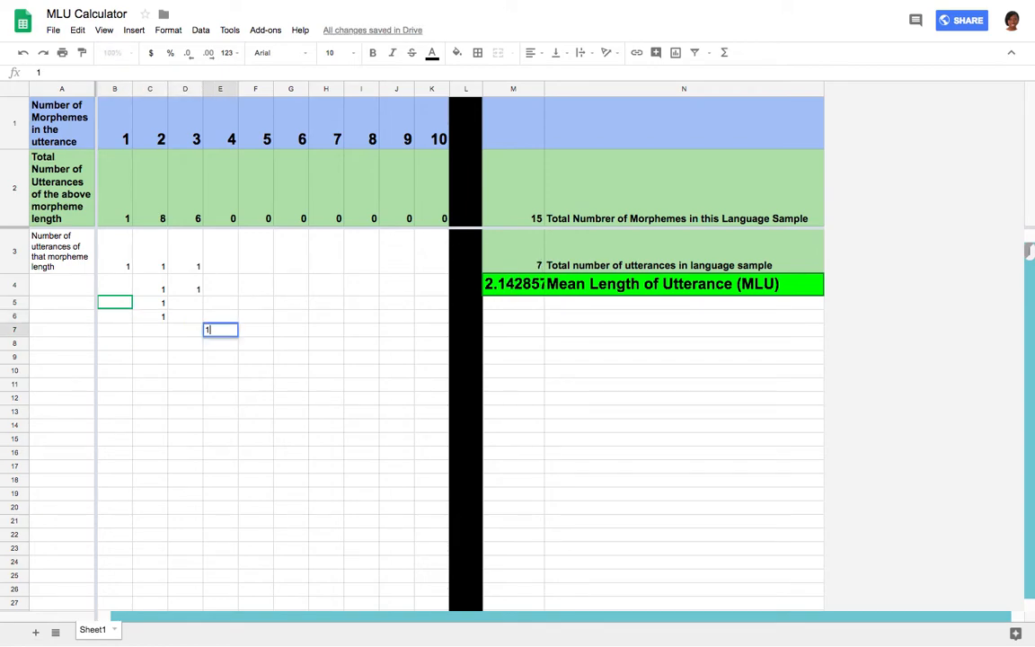
key("Return")
Tally three more 2-morpheme utterances by entering 1 in cells C7, C8 and C9.
key("Up")
key("Up")
key("Up")
key("Up")
key("Up")
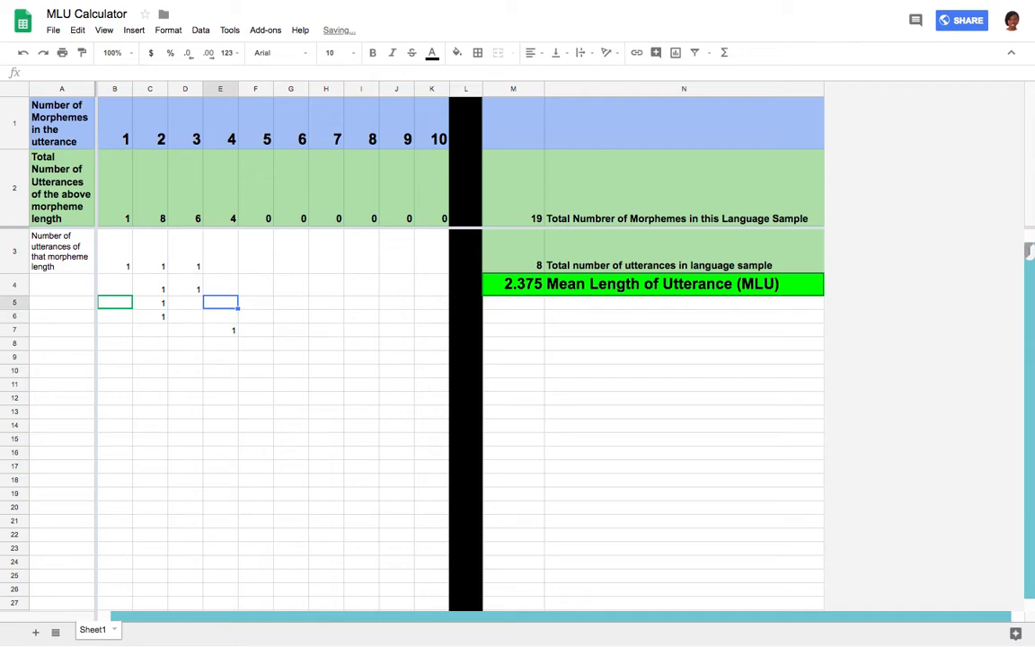
key("Down")
key("Down")
key("Down")
key("Down")
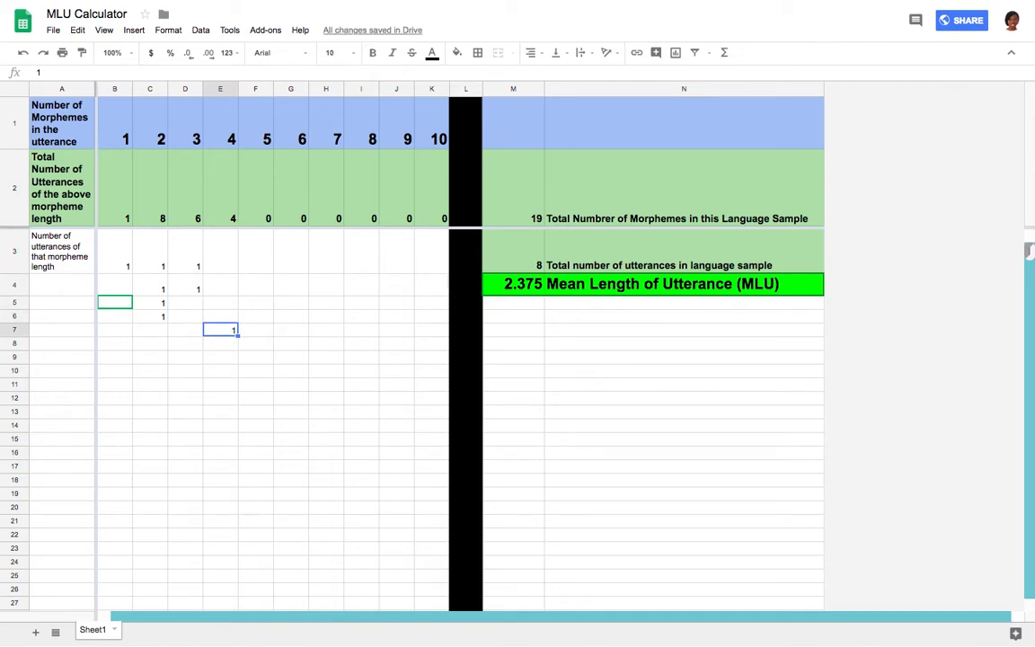
key("Left")
key("Left")
key("Left")
key("Up")
key("Up")
key("Up")
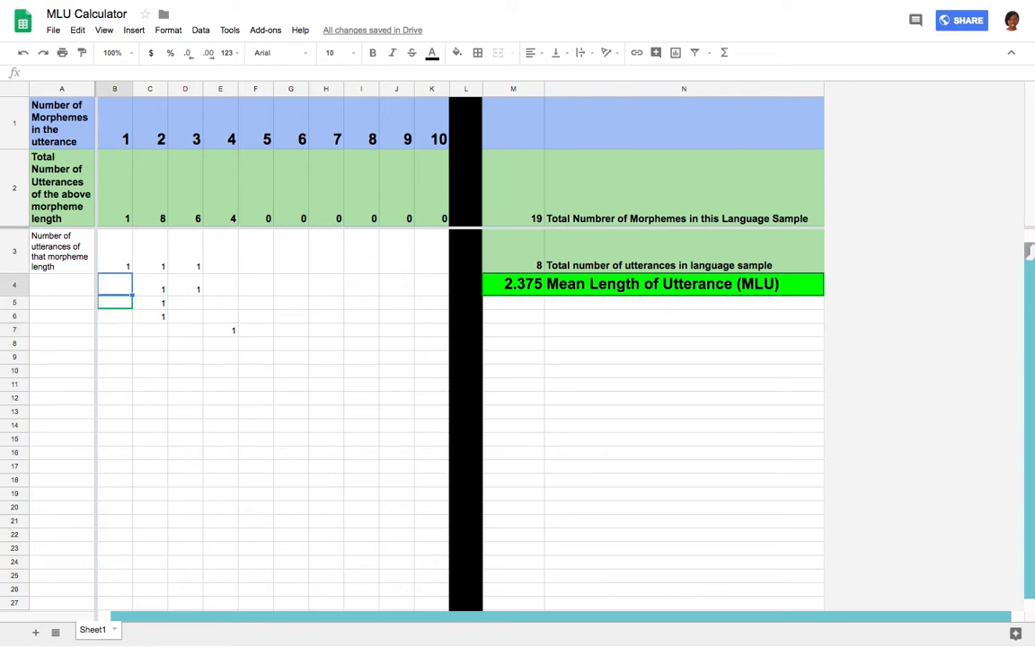
key("Down")
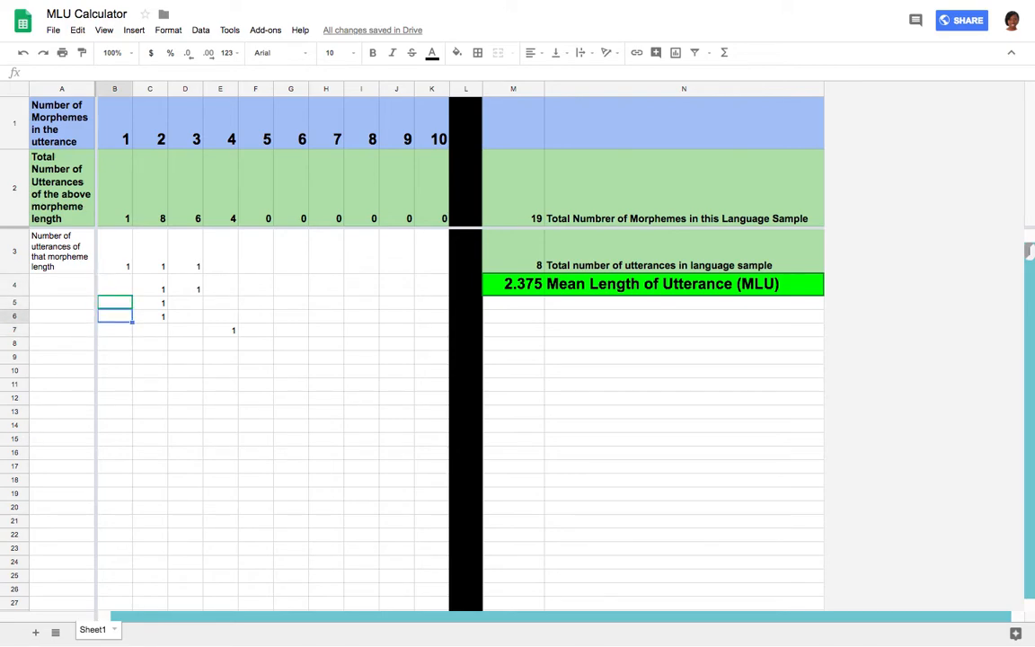
key("Up")
key("Right")
key("Down")
key("Down")
key("Down")
type("1")
key("Return")
type("1")
key("Return")
type("1")
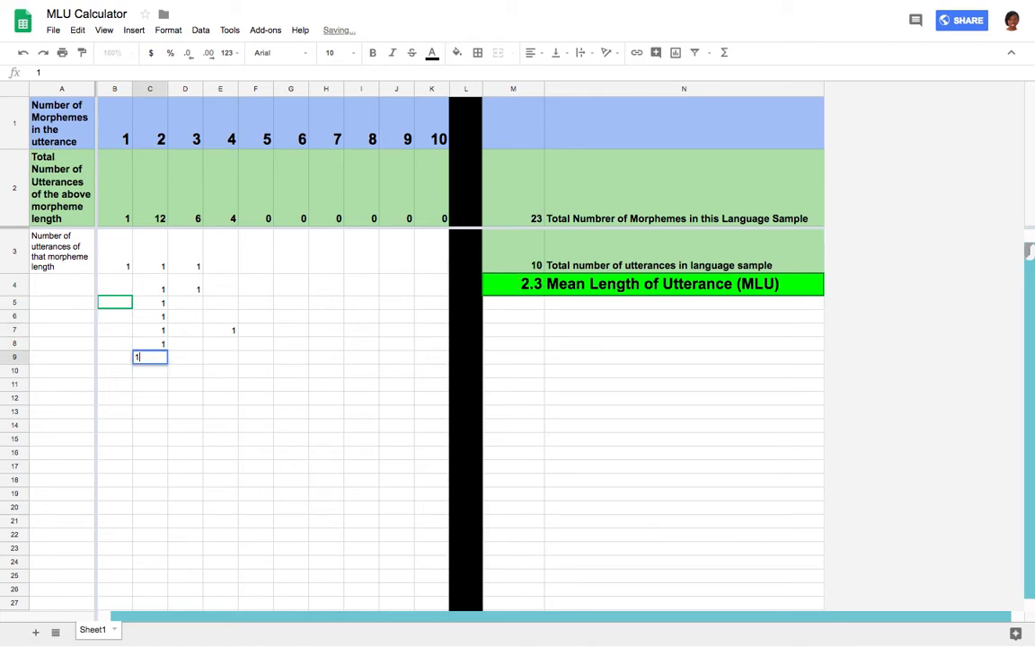
key("Return")
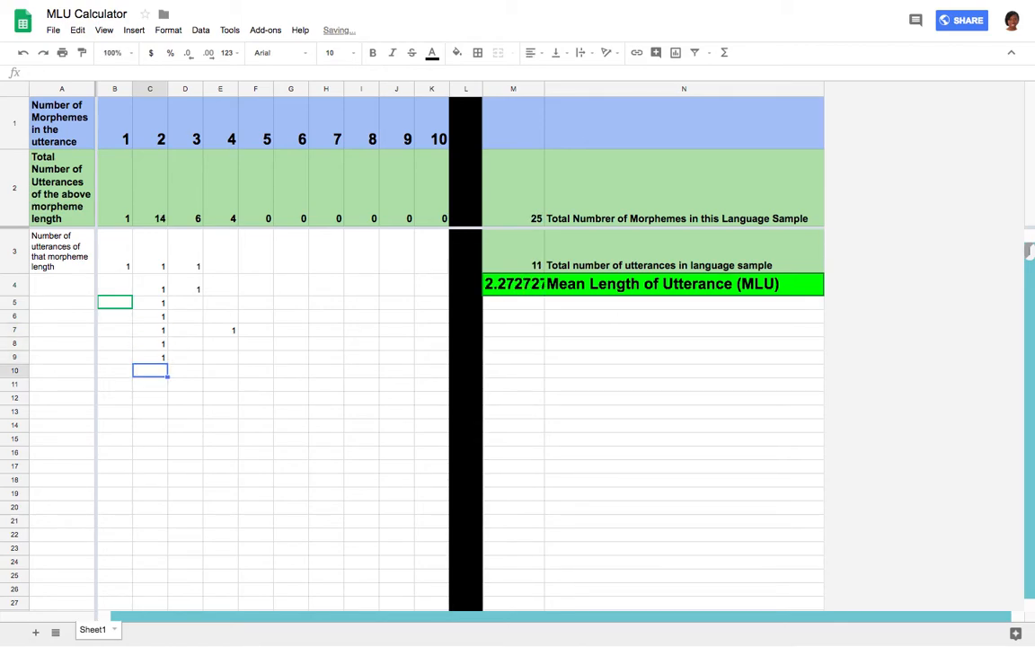
Enter 1 in D10 and D11 for 3-morpheme utterances and 1 in C11 for a 2-morpheme utterance.
key("Right")
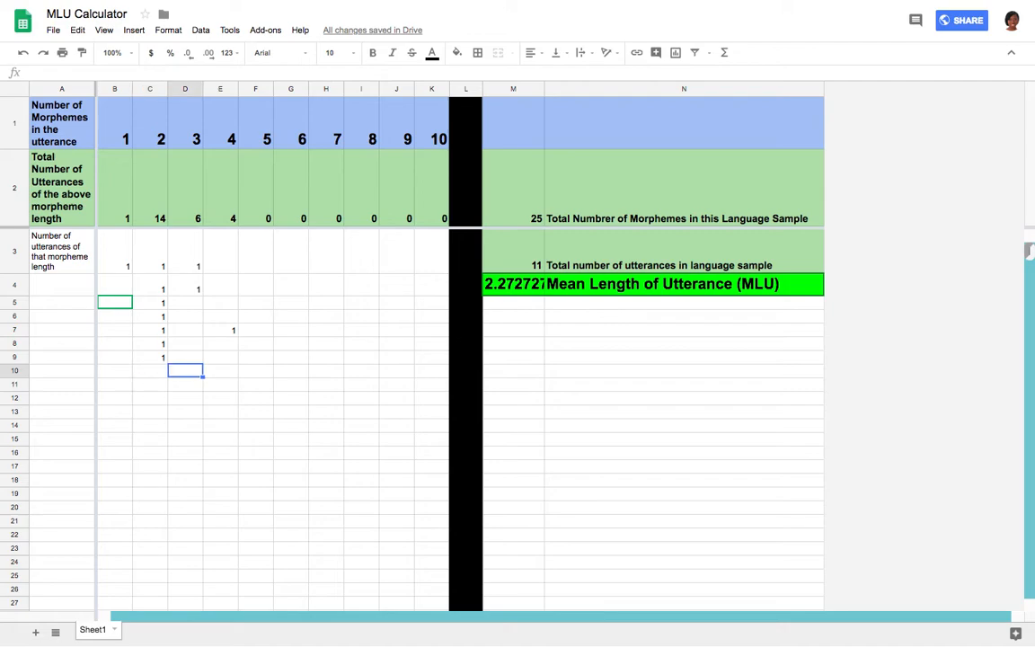
type("1")
key("Return")
key("Left")
type("1")
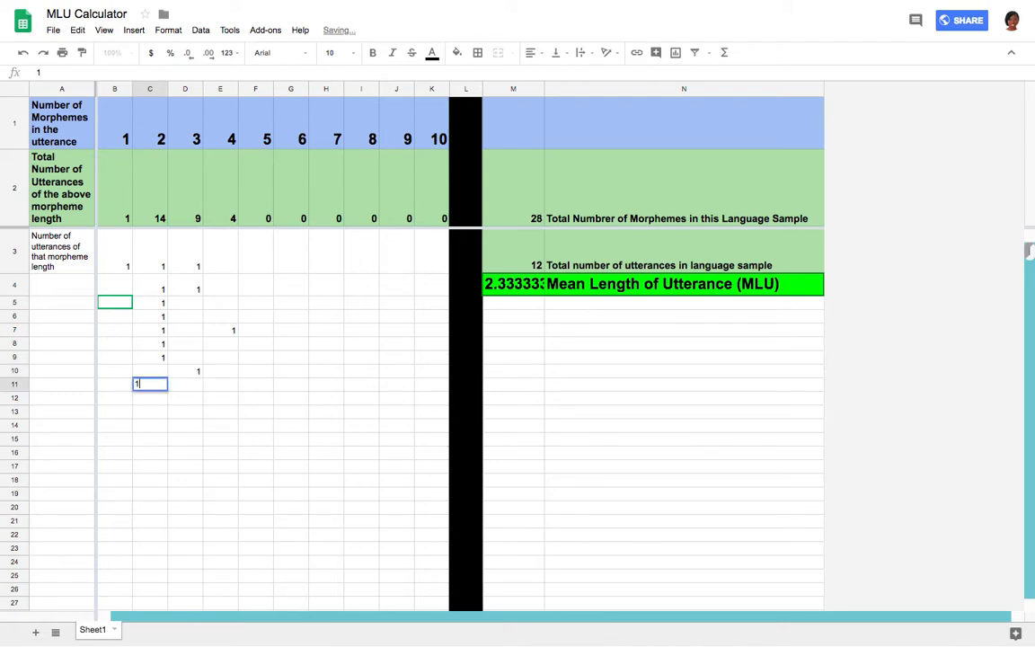
key("Return")
key("Right")
key("Up")
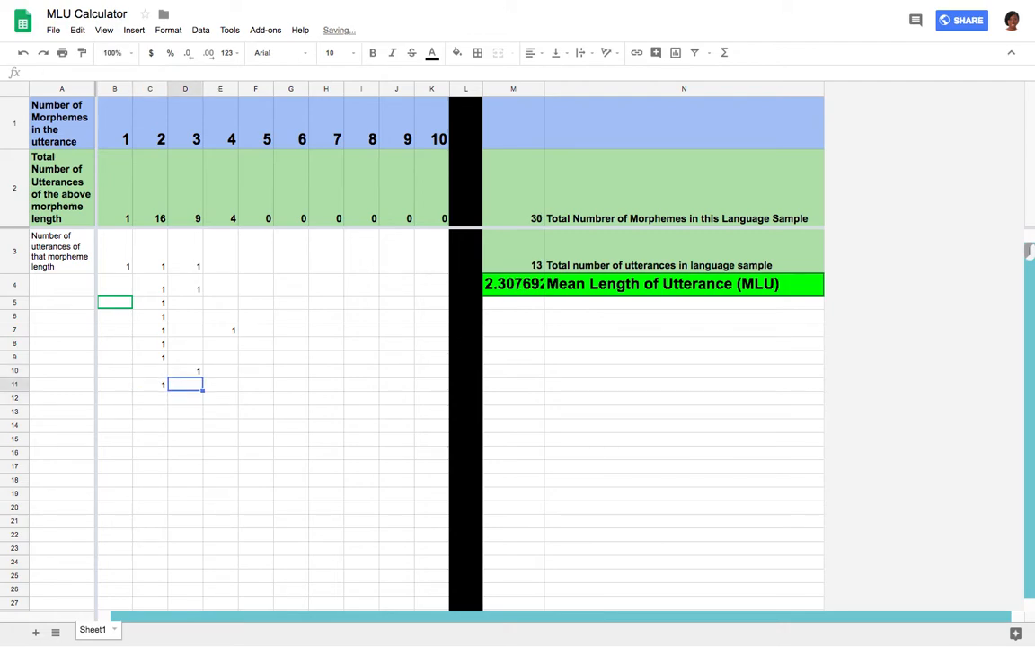
type("1")
key("Return")
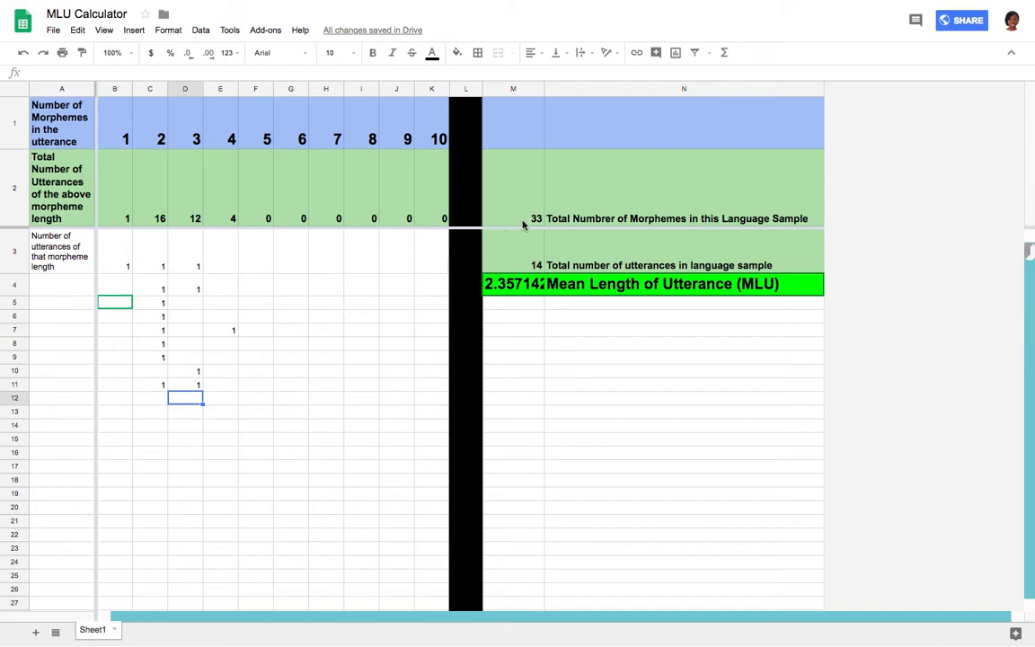
Examine the formulas in the per-length totals row and in the total morphemes and total utterances cells.
left_click(127, 220)
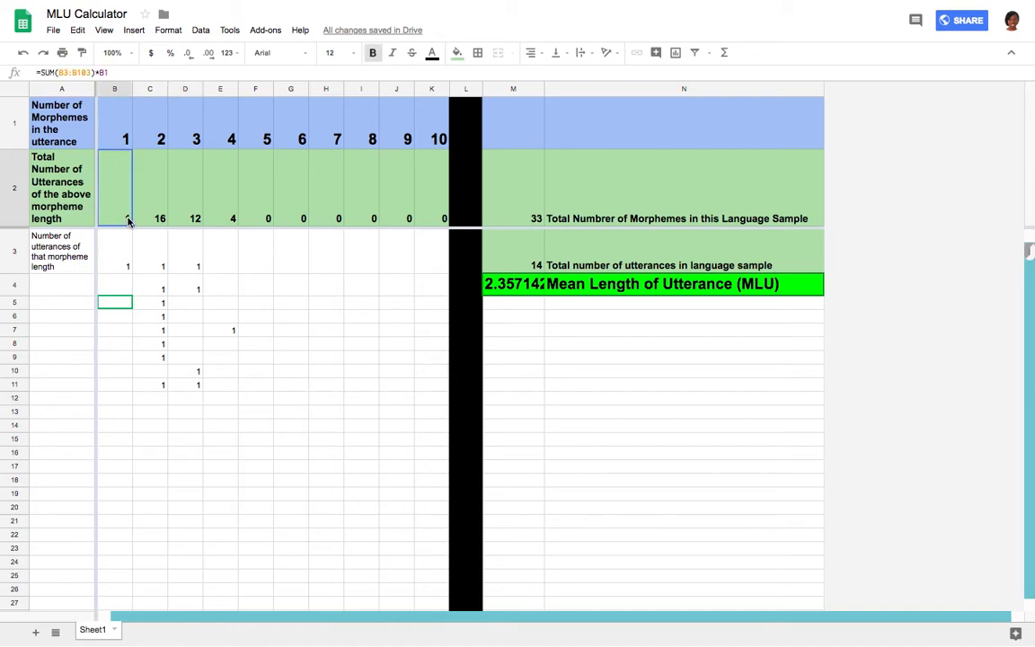
left_click(145, 200)
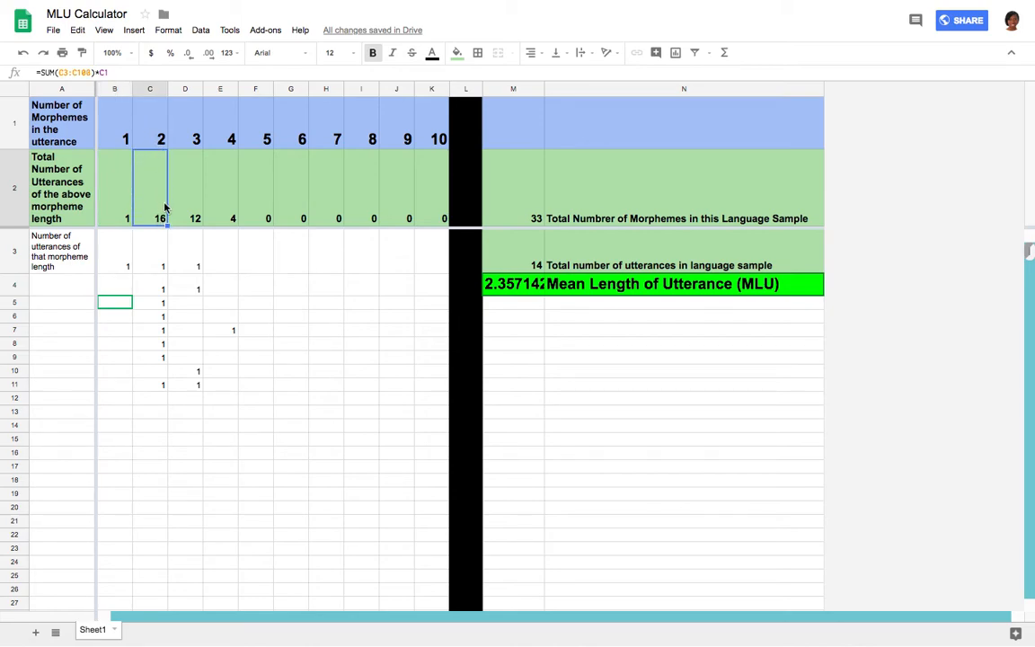
left_click(184, 203)
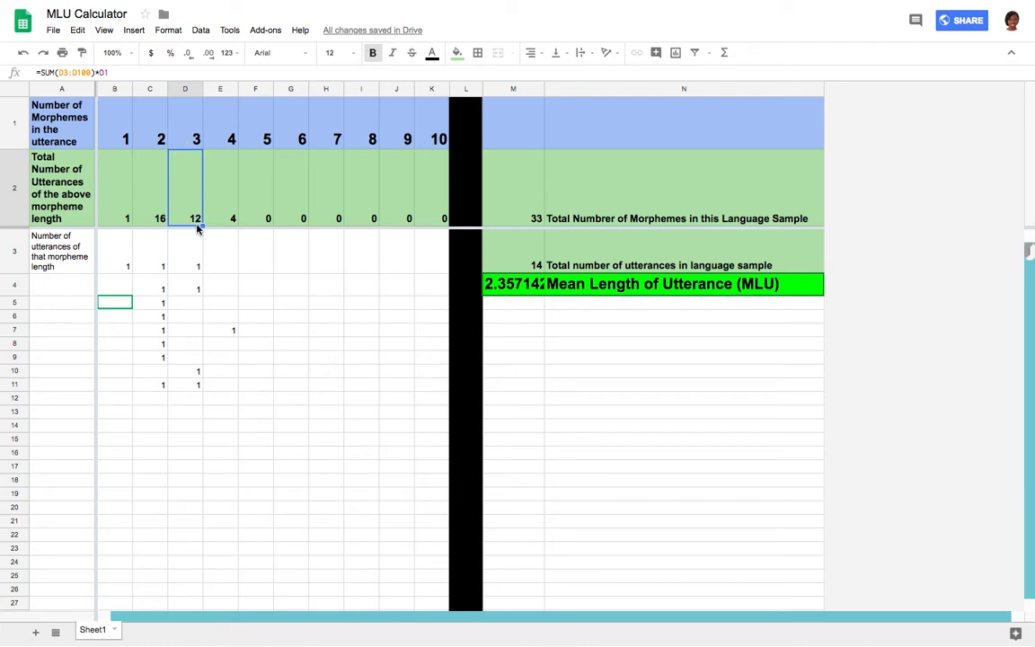
left_click(230, 219)
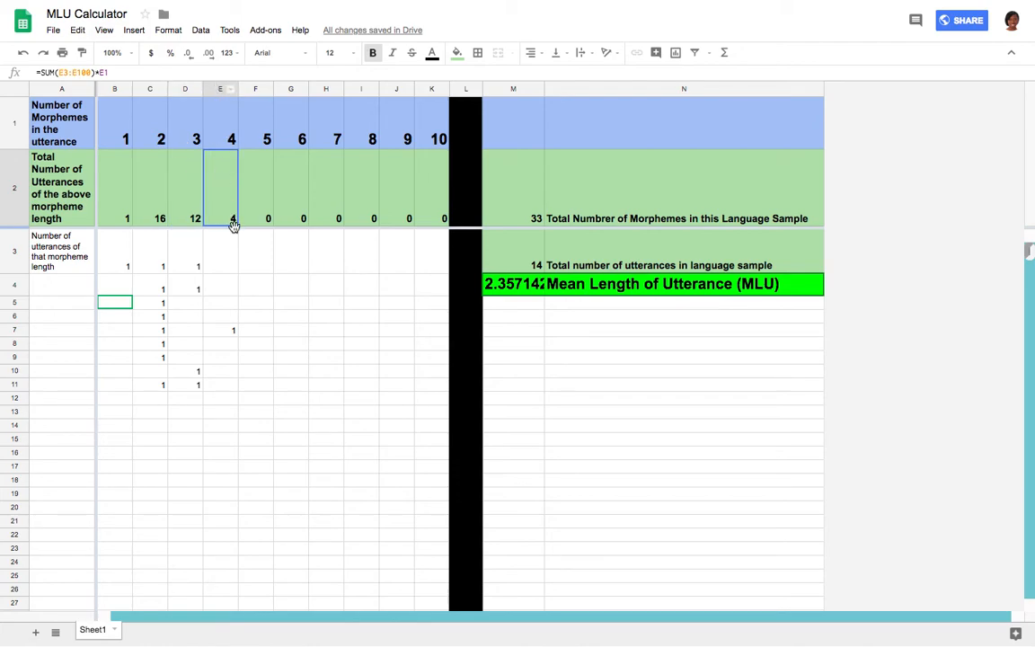
left_click(154, 224)
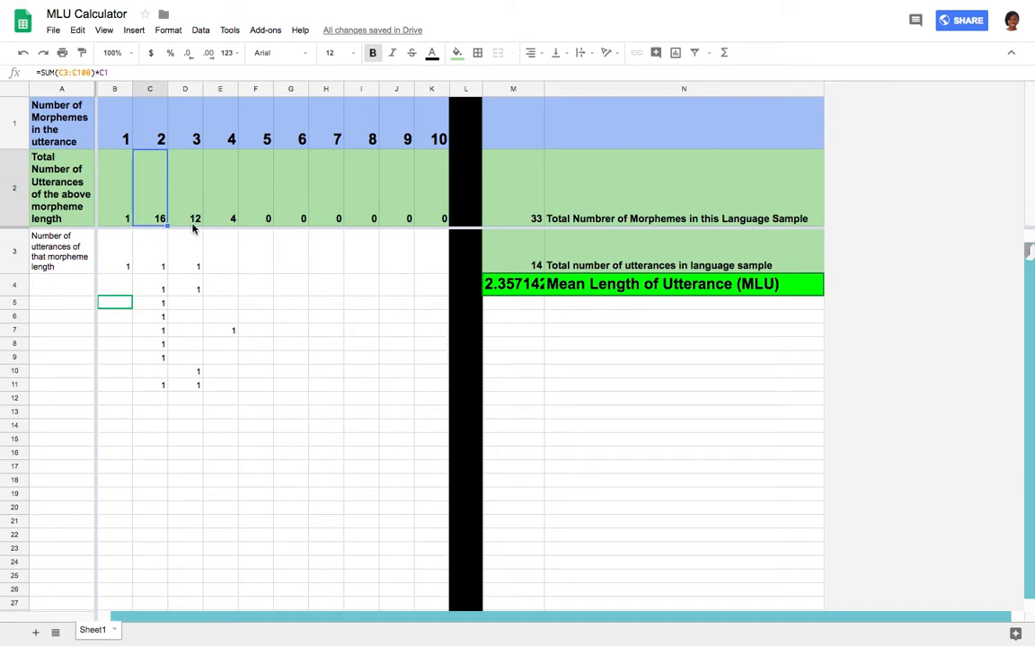
left_click(190, 227)
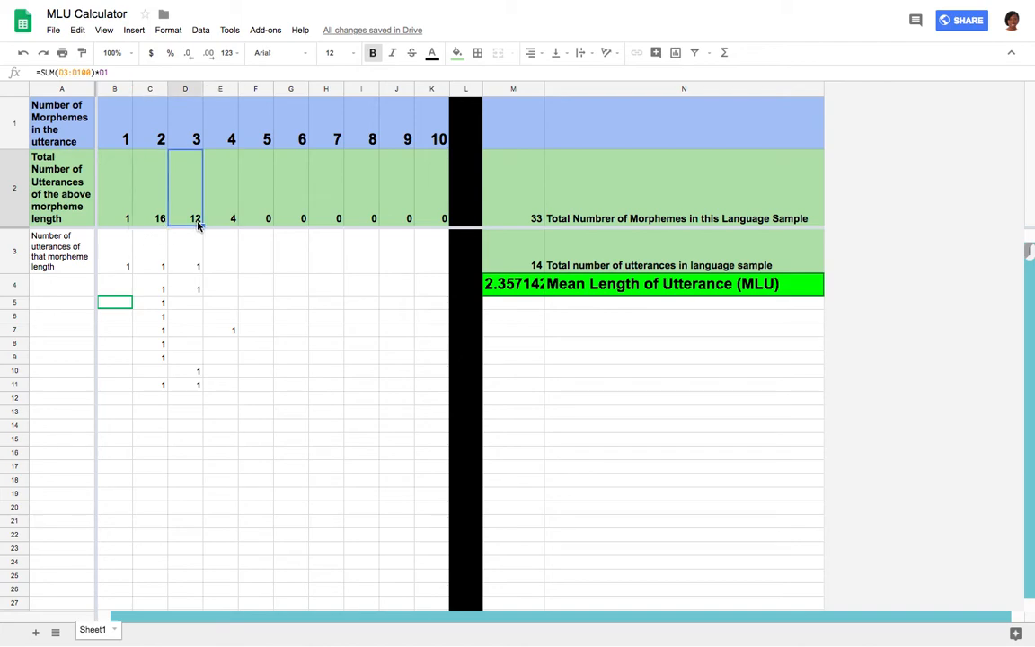
left_click(232, 222)
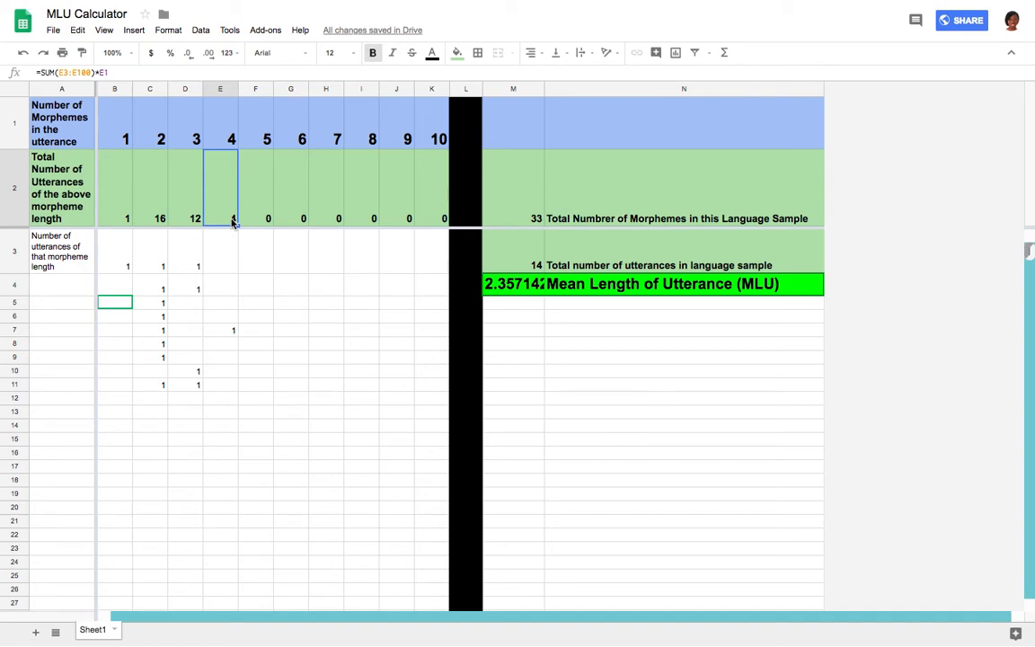
left_click(106, 202)
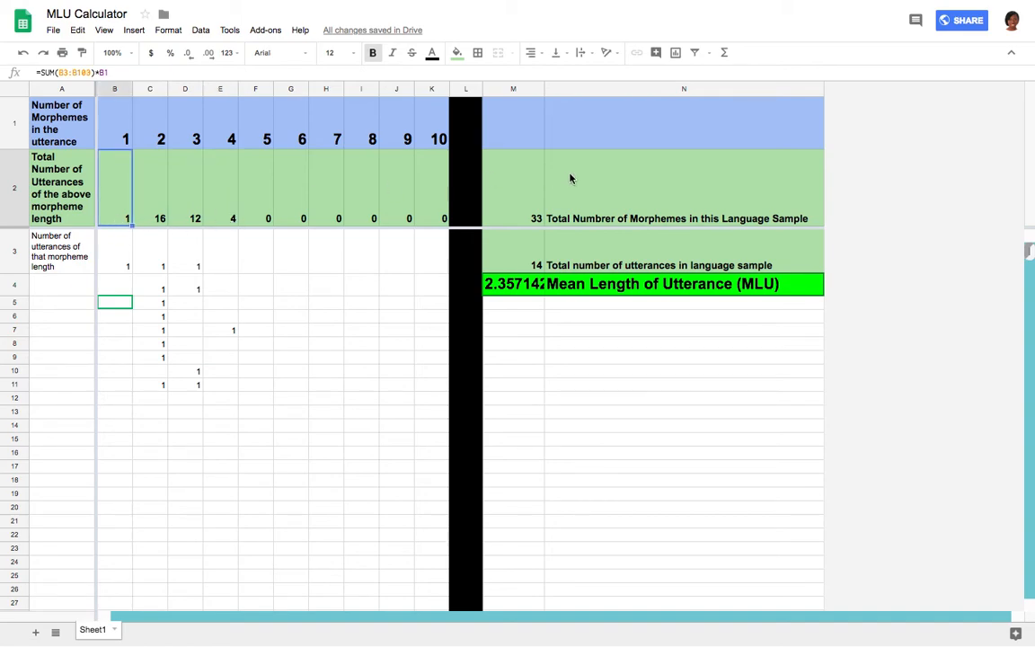
left_click(535, 199)
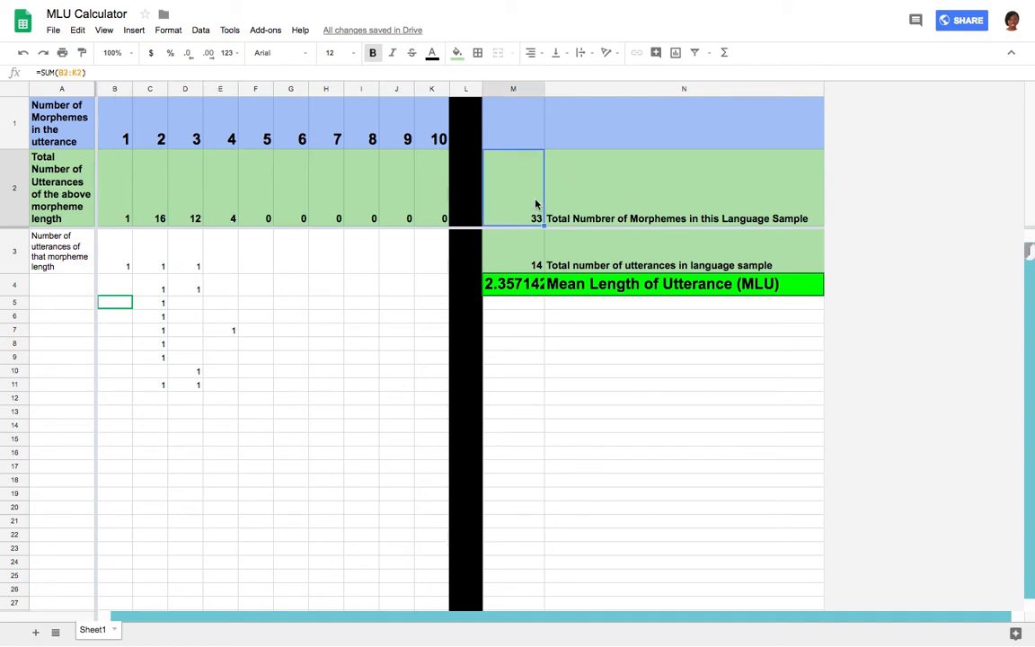
left_click(529, 261)
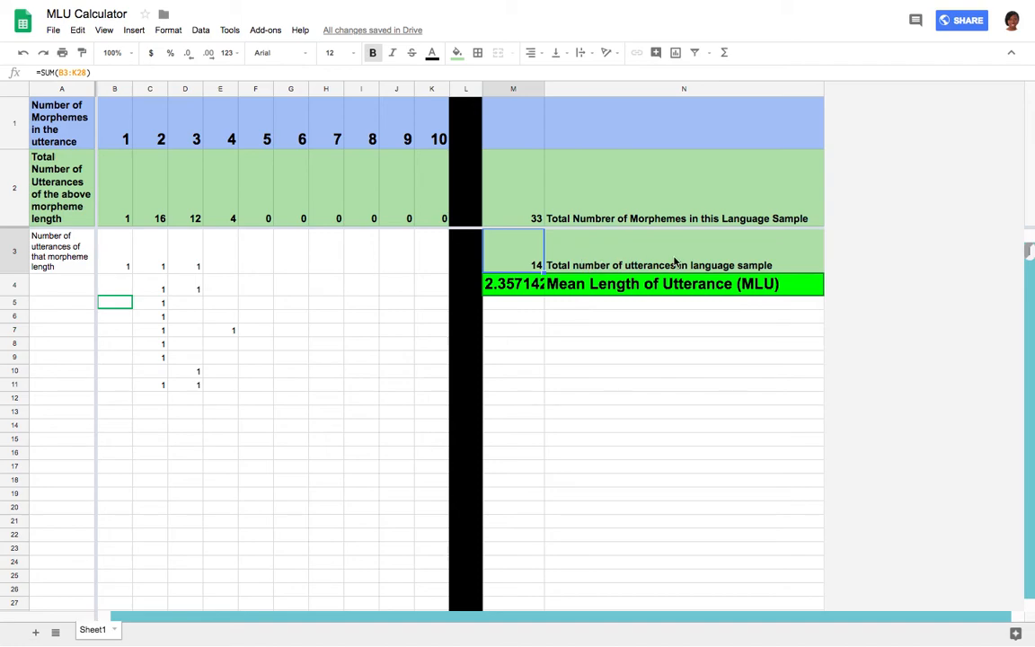
left_click(113, 262)
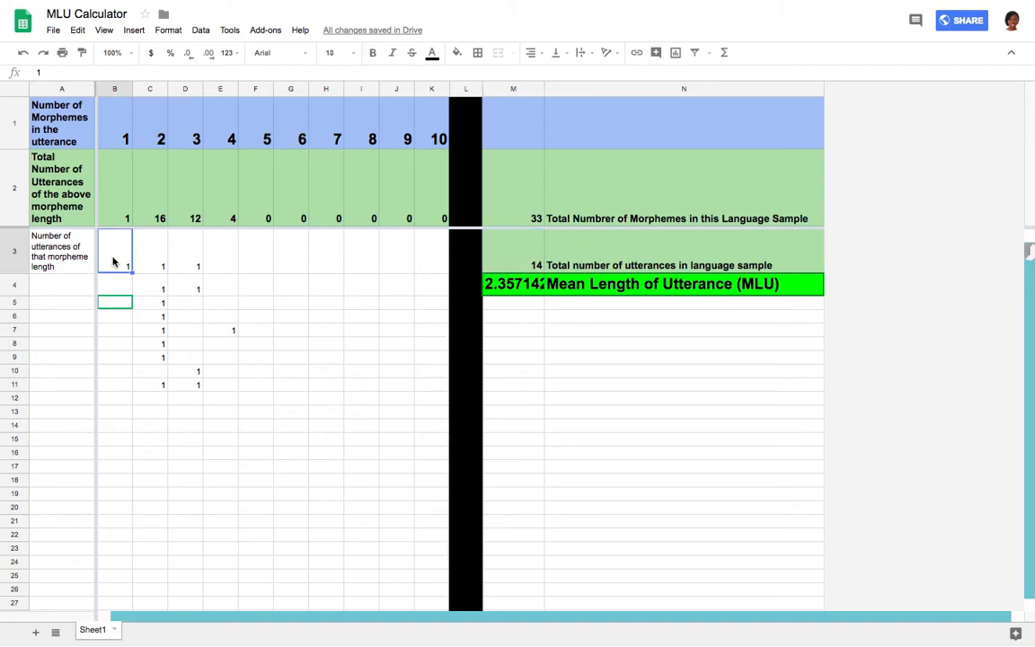
Step through the tallies entered in column C.
key("Right")
key("Down")
key("Down")
key("Down")
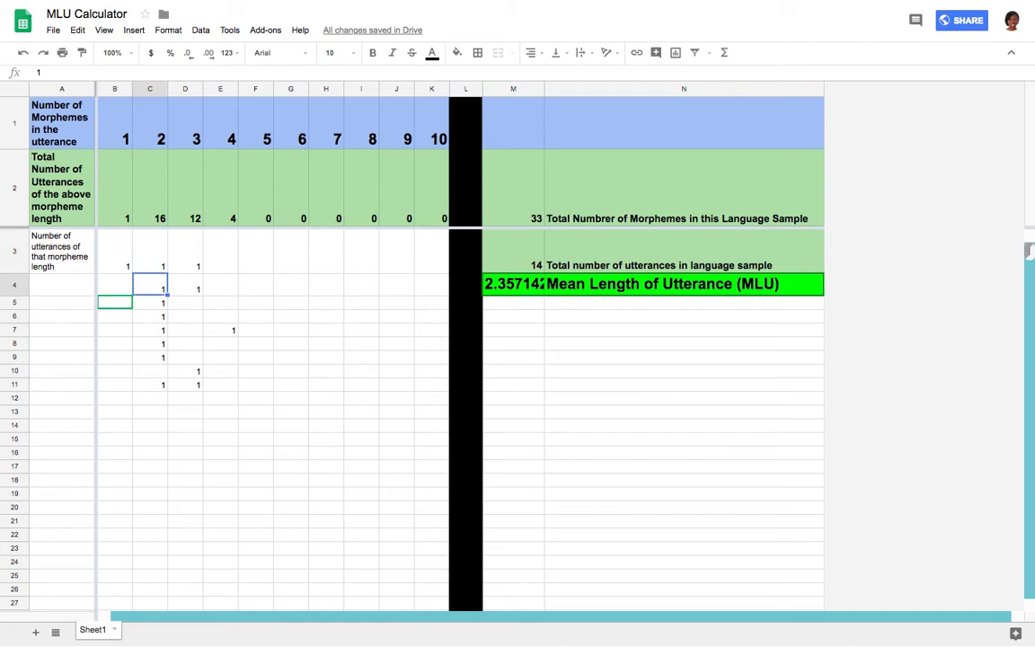
key("Down")
key("Down")
key("Down")
key("Down")
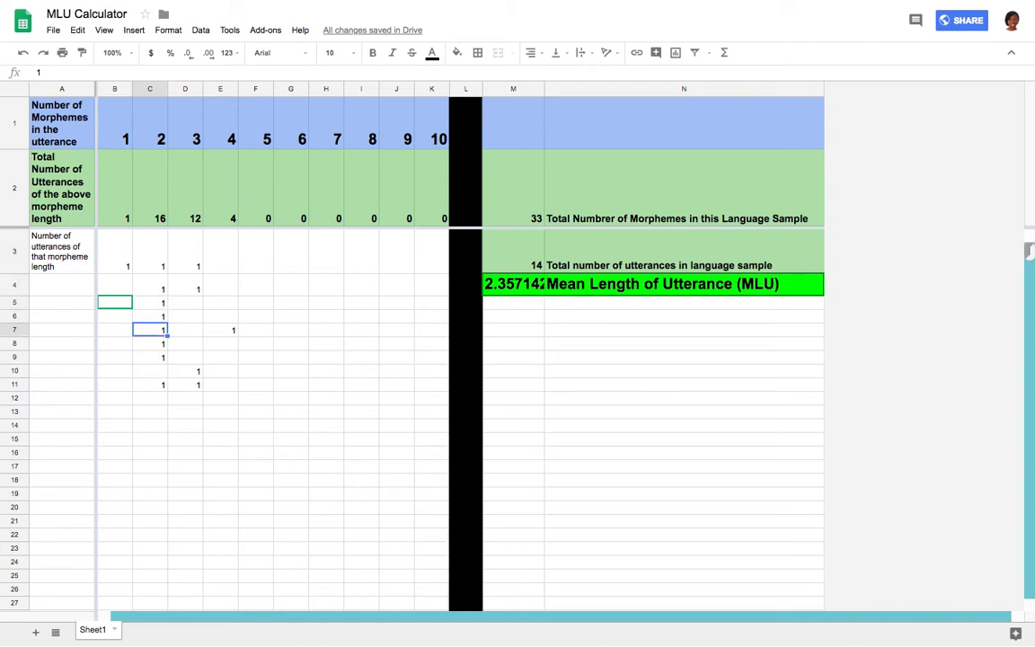
key("Down")
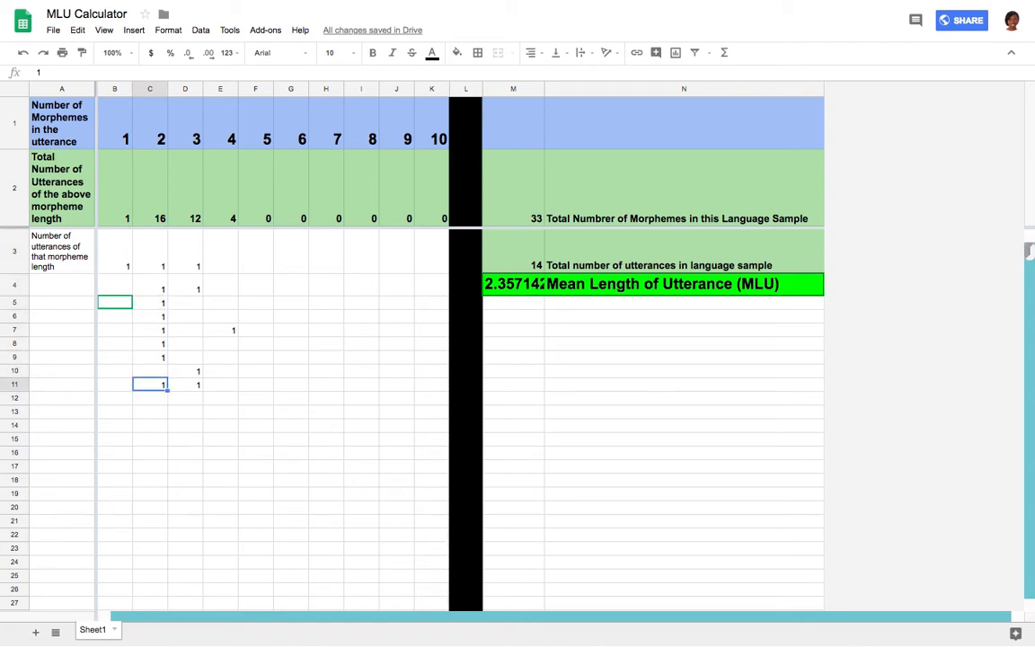
Step through the tallies entered in columns D and E.
key("Right")
key("Up")
key("Up")
key("Up")
key("Up")
key("Up")
key("Up")
key("Up")
key("Up")
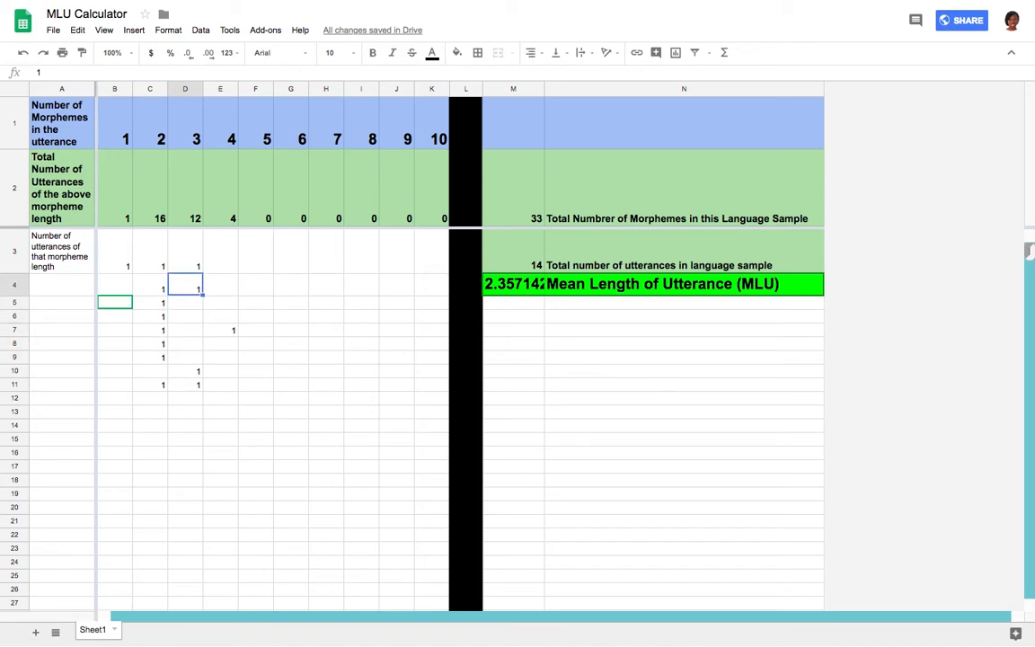
key("Right")
key("Down")
key("Down")
key("Down")
key("Down")
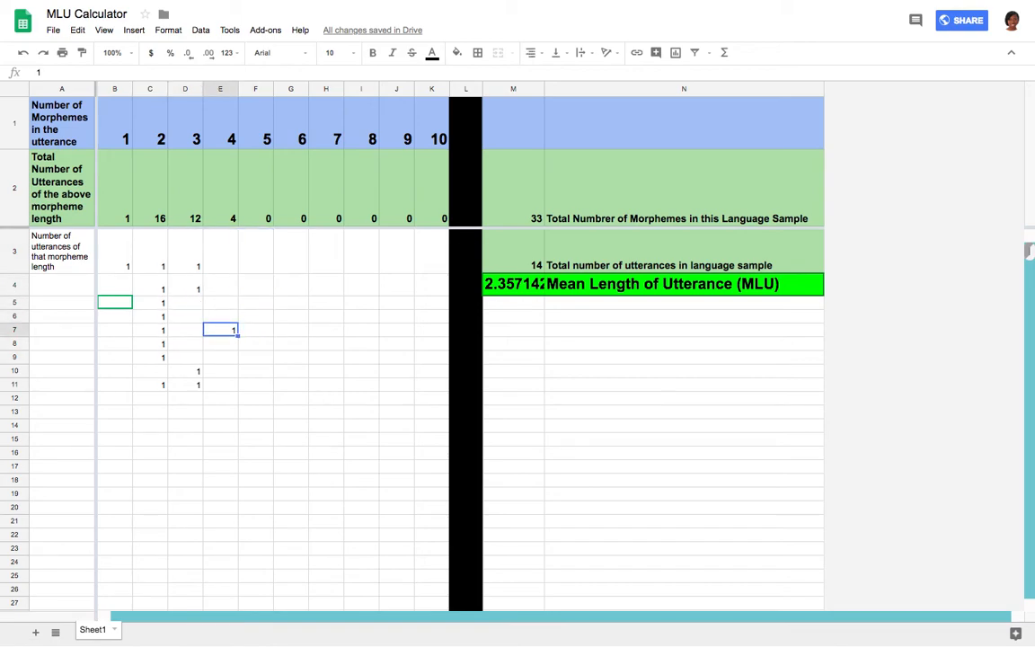
Inspect the MLU formula in M4, then widen column M so the full MLU value is displayed.
left_click(503, 256)
left_click(532, 284)
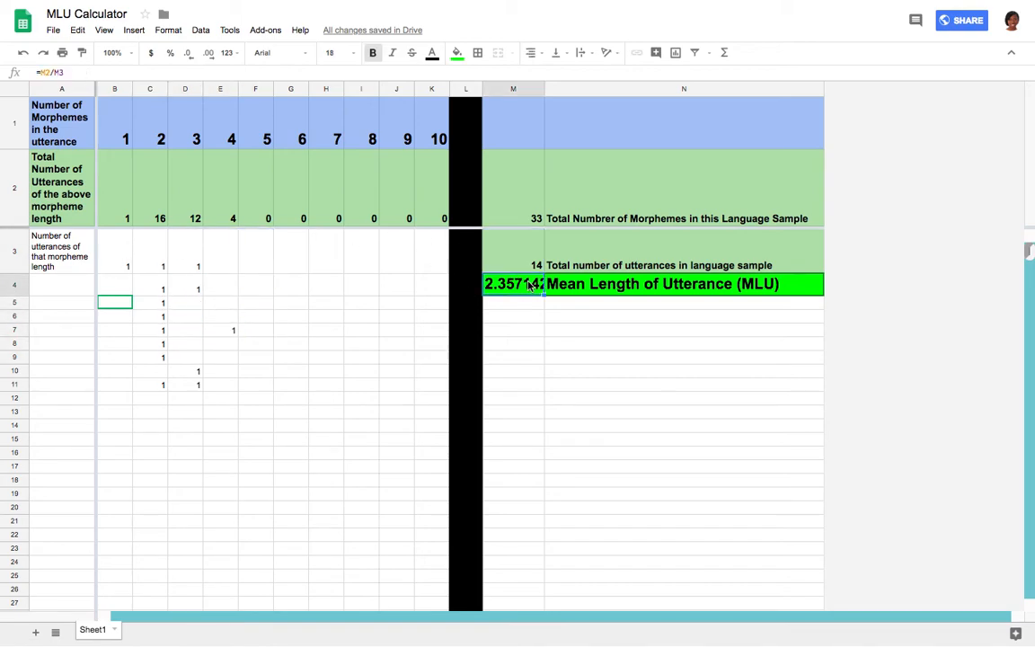
double_click(530, 284)
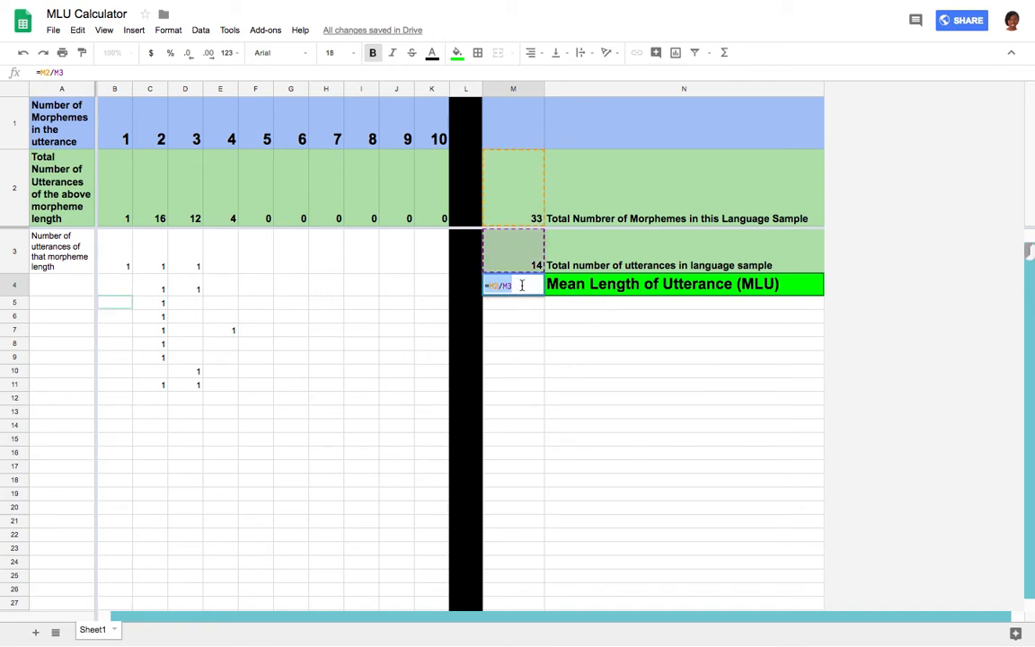
key("Return")
left_click_drag(543, 87, 585, 86)
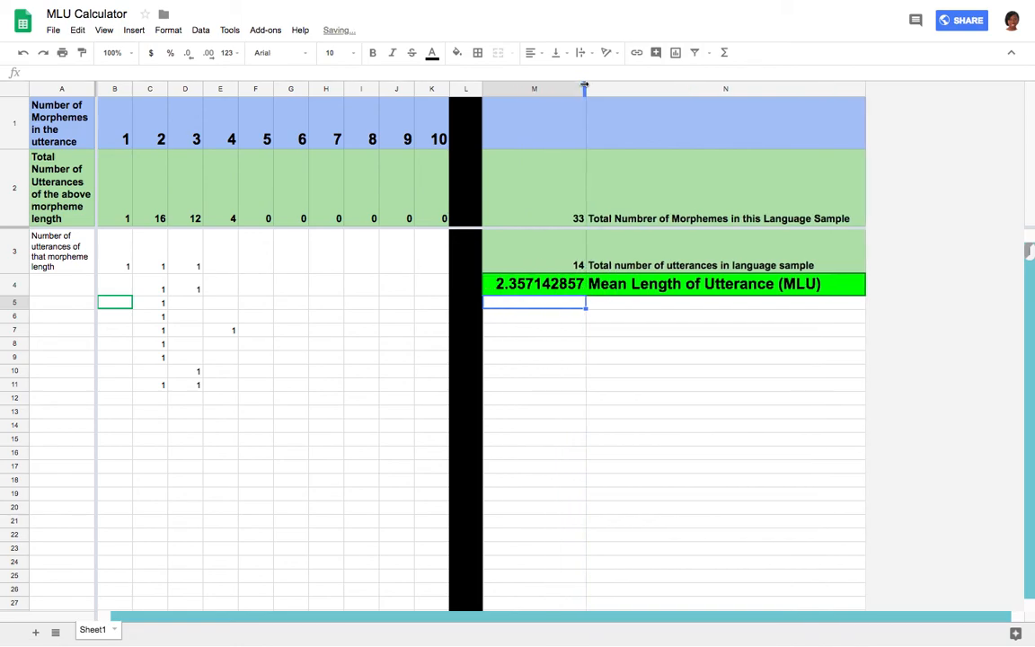
left_click(679, 375)
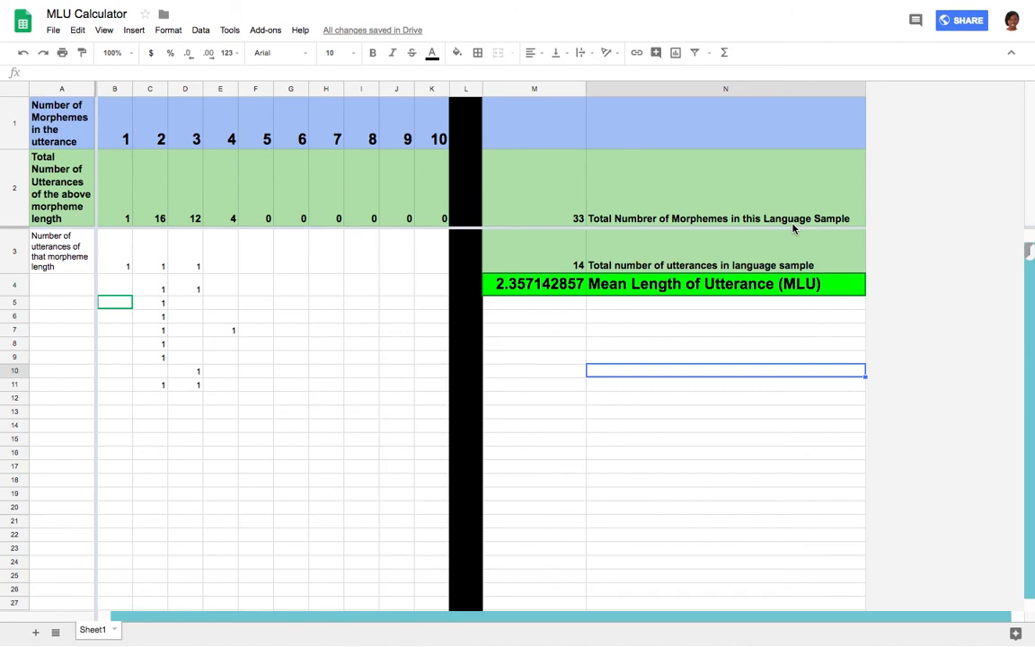
key("Up")
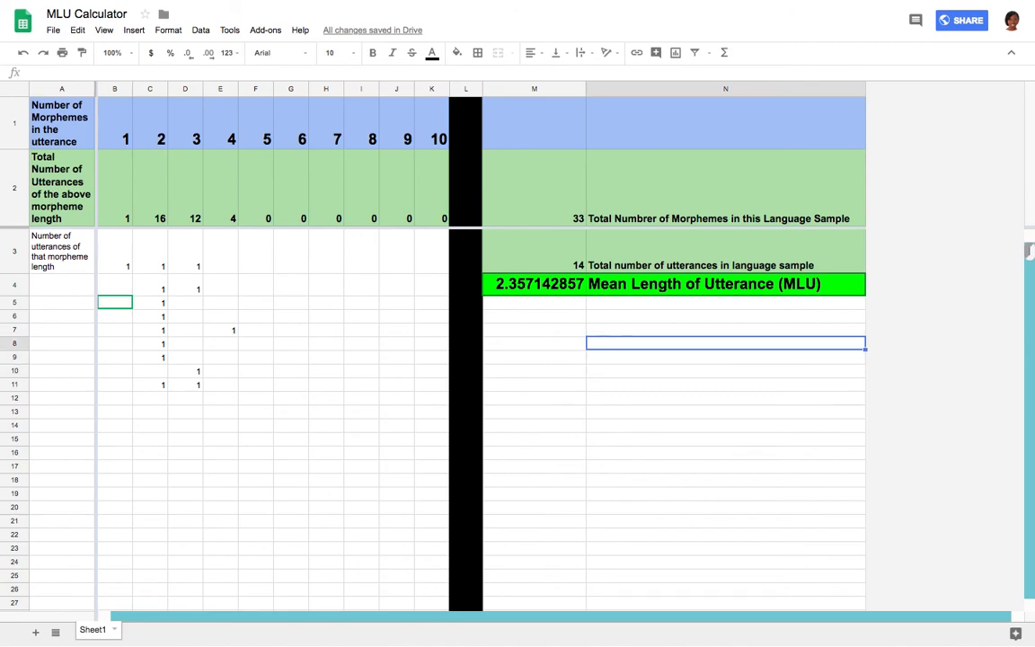
key("Left")
key("Left")
key("Left")
key("Left")
key("Left")
key("Left")
key("Left")
key("Left")
key("Left")
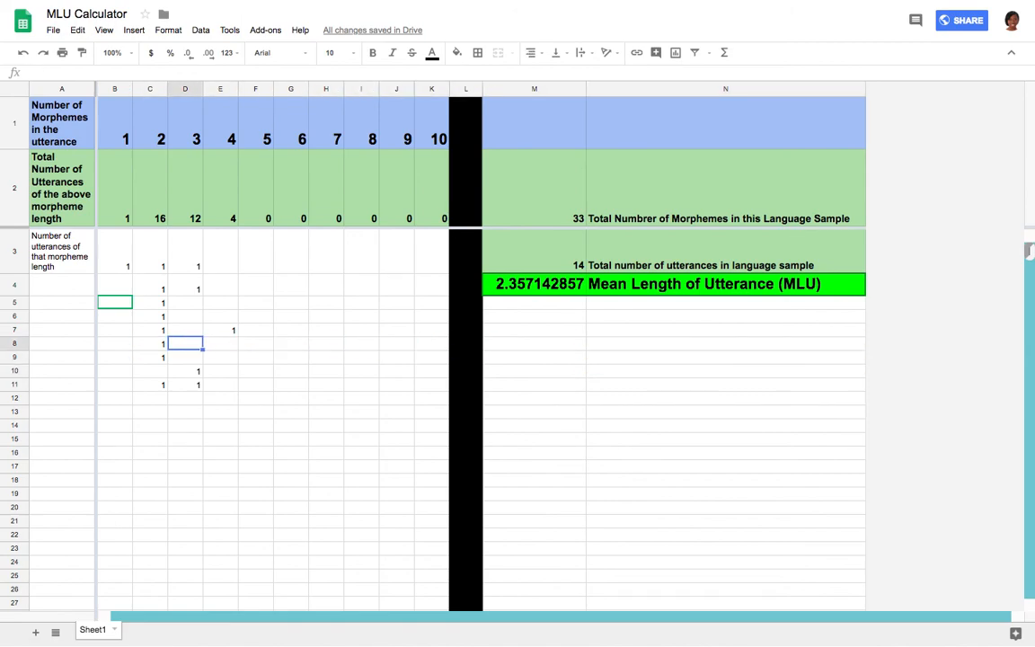